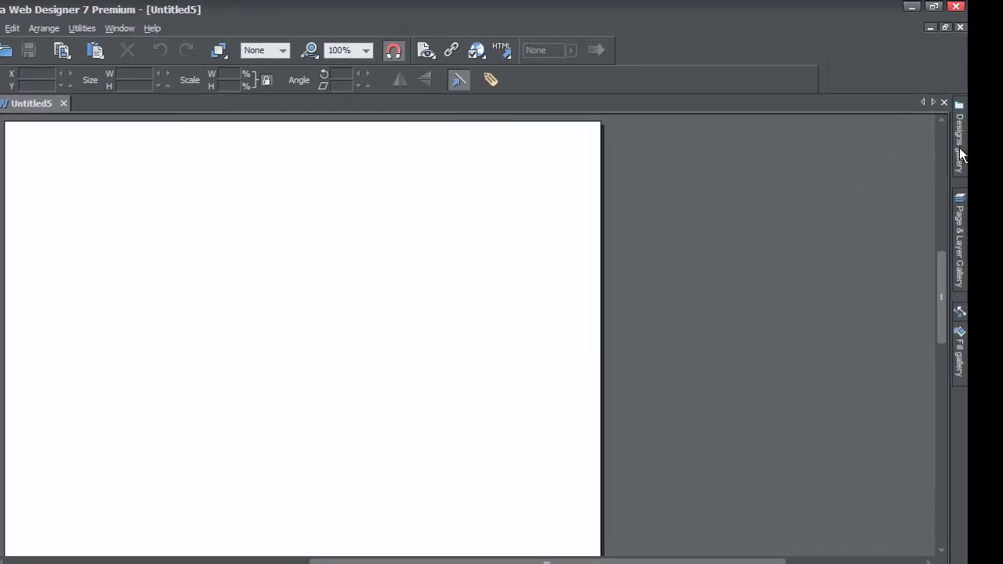
# Check that the Designs Gallery is enabled, then open it and pin it open
pyautogui.click(959, 147)
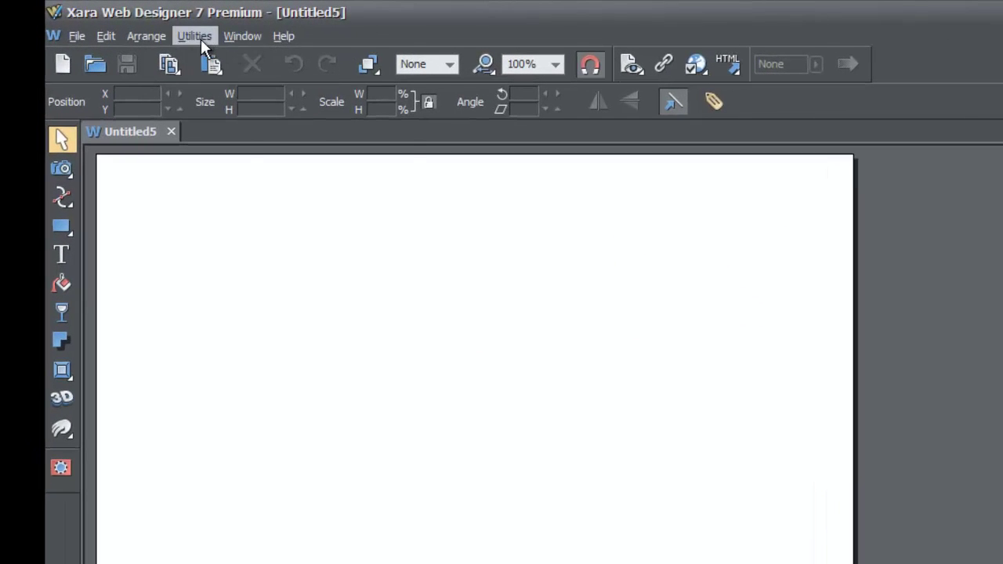
pyautogui.click(197, 37)
pyautogui.moveTo(244, 59)
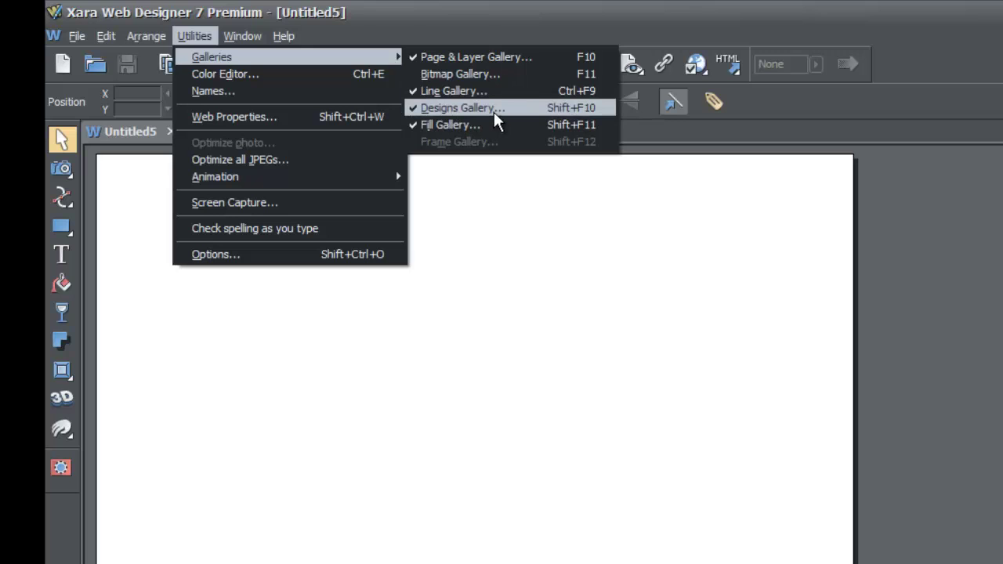
pyautogui.click(627, 368)
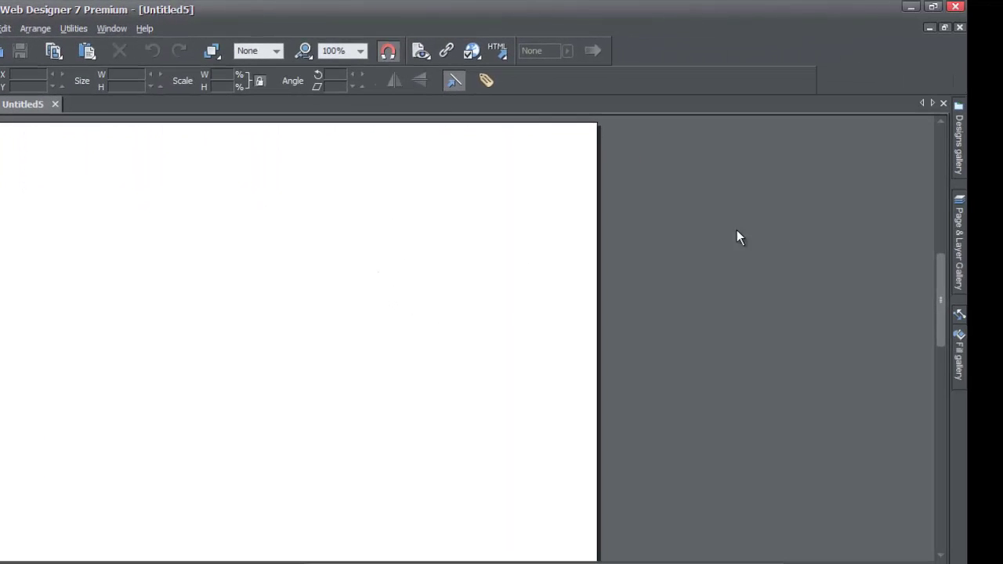
pyautogui.click(961, 155)
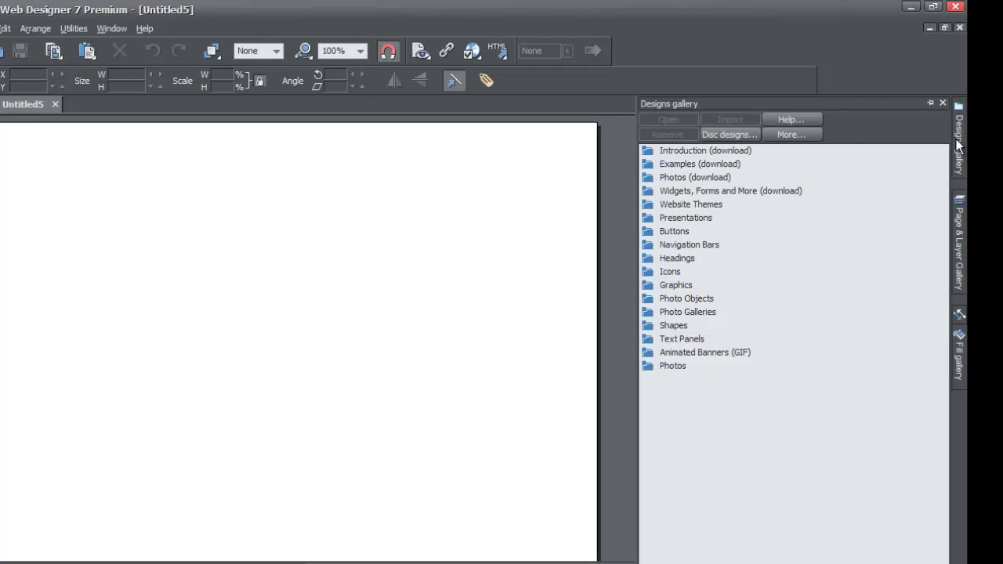
pyautogui.click(929, 104)
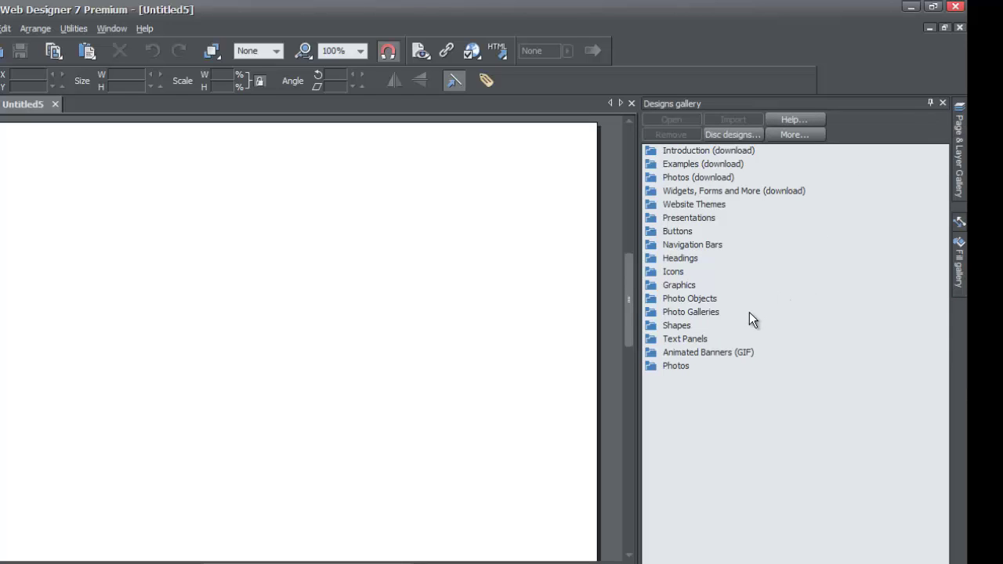
# Place the Panel 1 design from Text Panels > Other Text Panels on the page and position it near the page centre
pyautogui.click(651, 338)
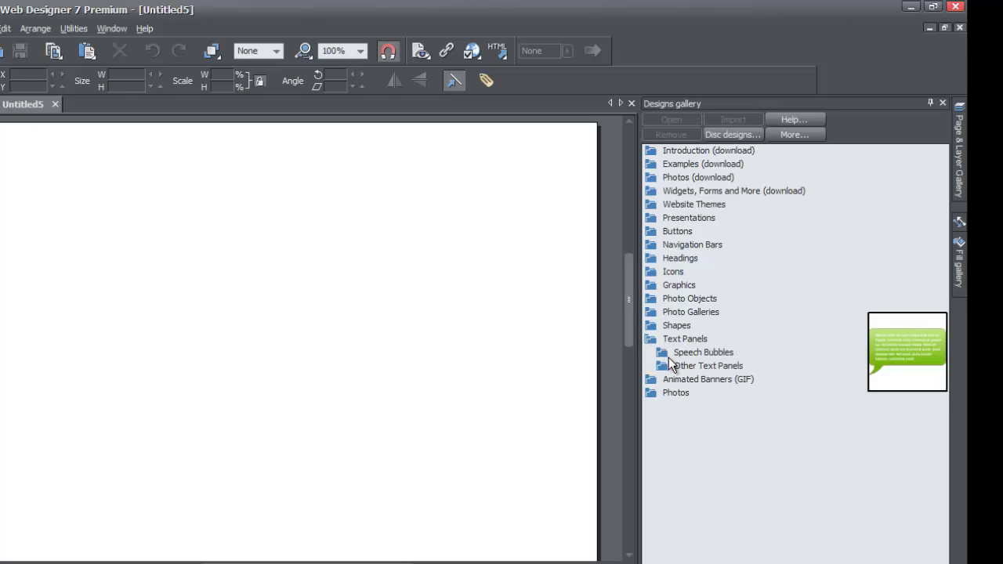
pyautogui.click(663, 367)
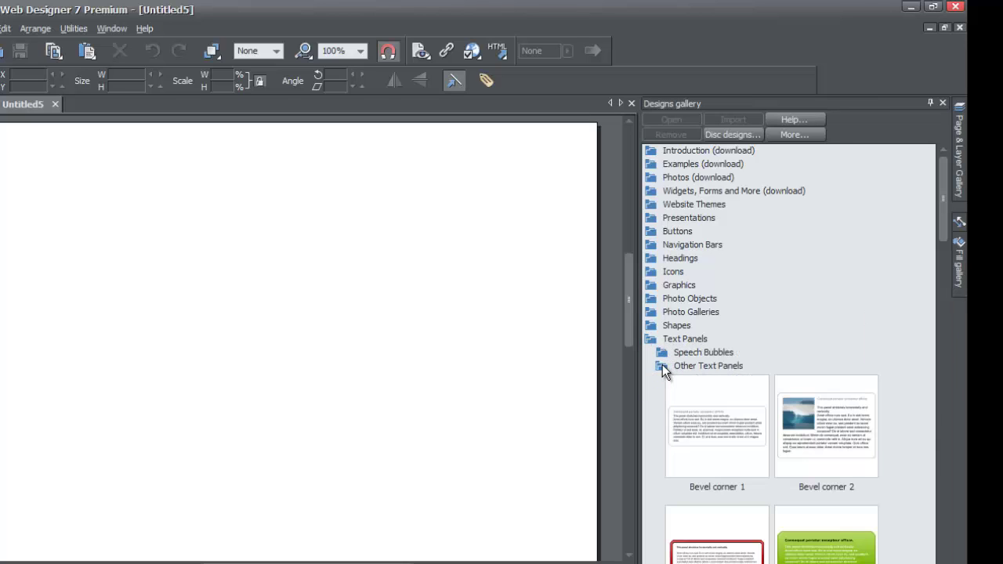
pyautogui.moveTo(943, 206); pyautogui.dragTo(942, 249)
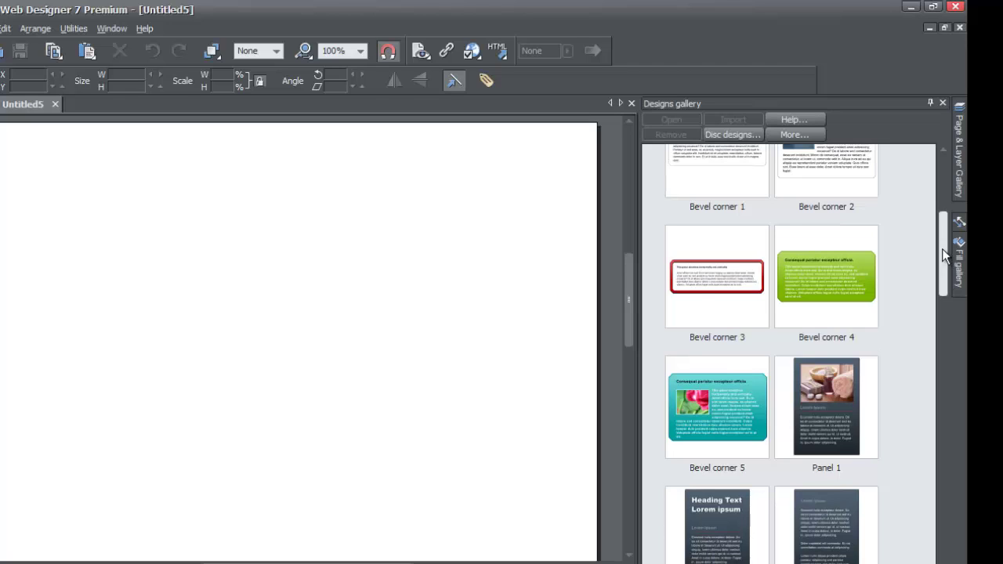
pyautogui.moveTo(943, 249)
pyautogui.mouseDown()
pyautogui.moveTo(940, 231)
pyautogui.moveTo(940, 260)
pyautogui.mouseUp()
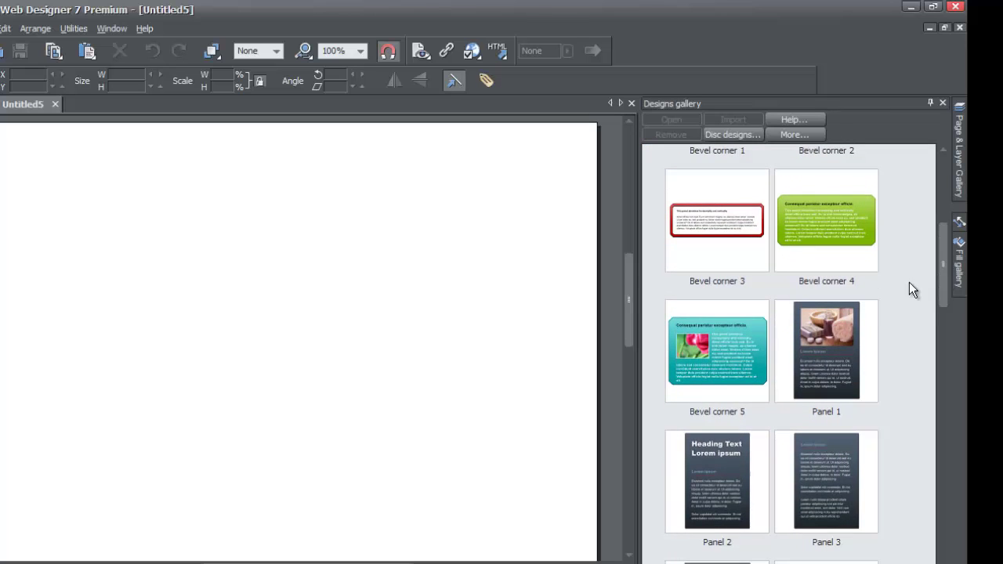
pyautogui.moveTo(838, 346); pyautogui.dragTo(257, 313)
pyautogui.moveTo(267, 267); pyautogui.dragTo(245, 288)
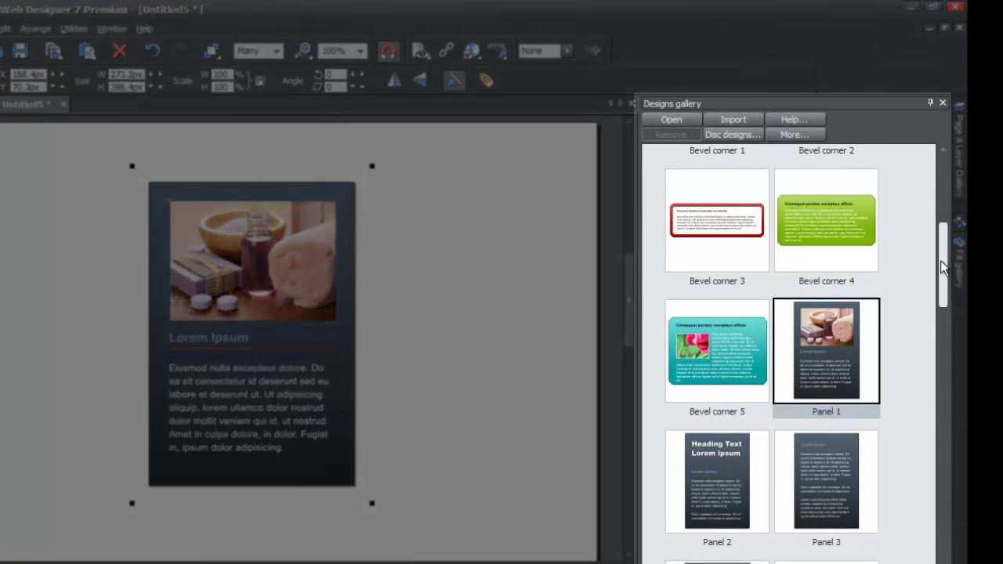
# Collapse the Text Panels folder and expand Photos > Landscape in the Designs gallery
pyautogui.moveTo(943, 267); pyautogui.dragTo(941, 175)
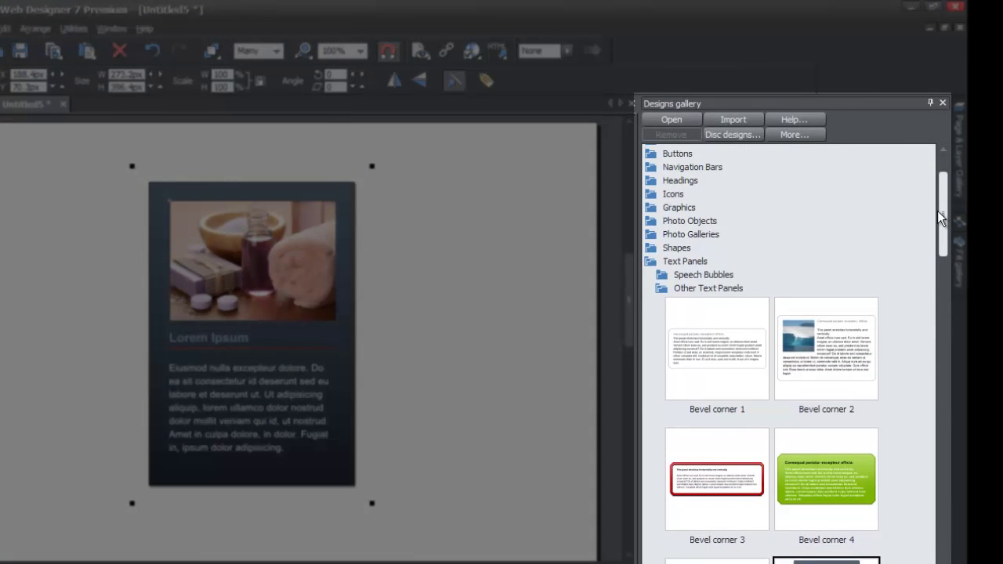
pyautogui.click(649, 264)
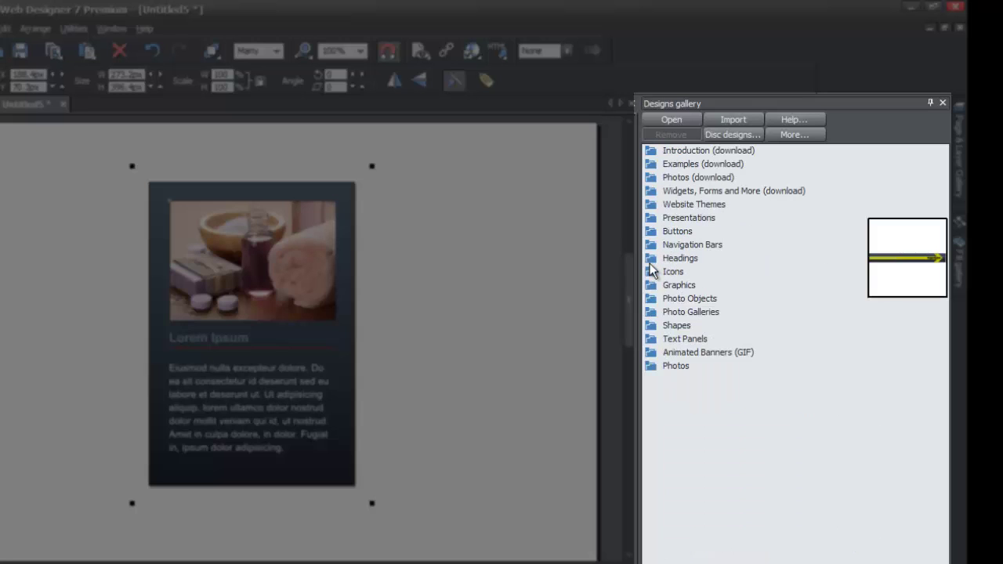
pyautogui.click(652, 368)
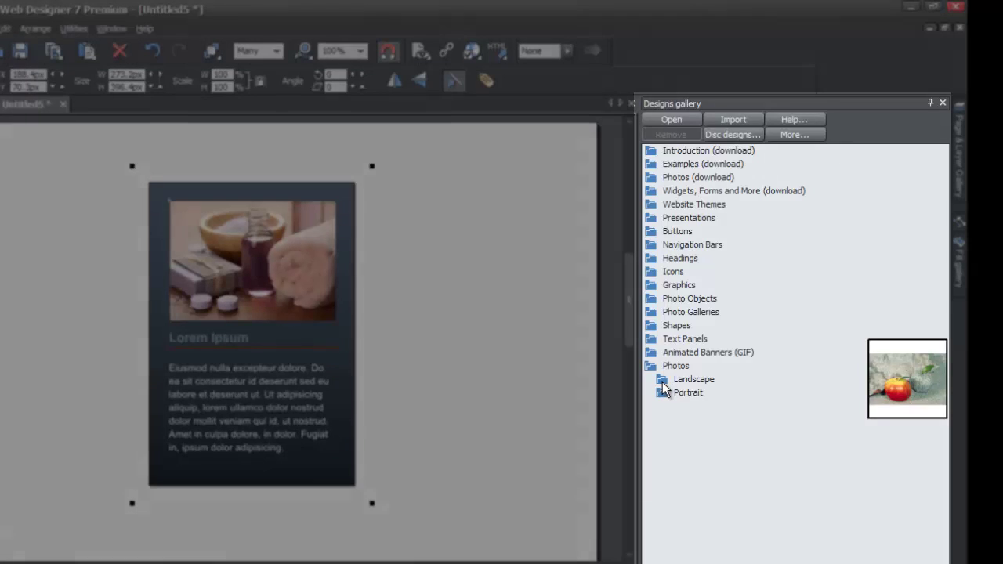
pyautogui.click(663, 384)
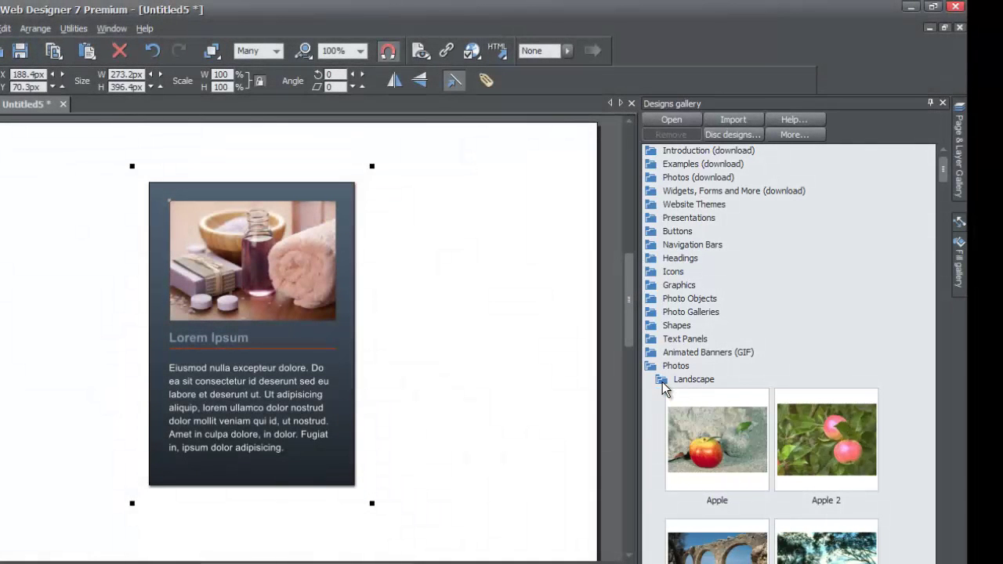
pyautogui.scroll(-5, 941, 183)
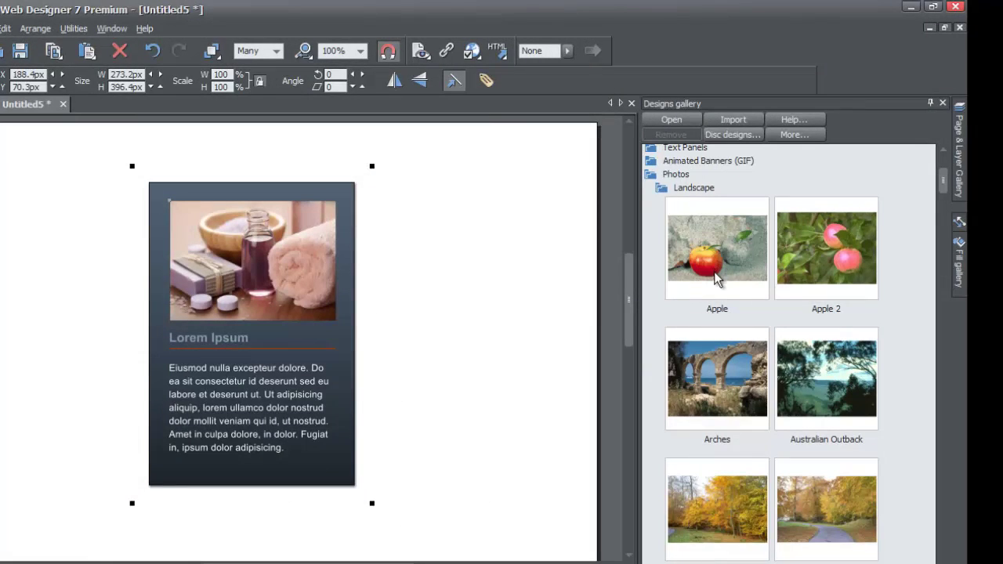
# Replace the text panel's picture with the Apple photo, then enlarge and reposition the photo inside its frame
pyautogui.moveTo(723, 262)
pyautogui.mouseDown()
pyautogui.moveTo(562, 234)
pyautogui.moveTo(406, 256)
pyautogui.moveTo(313, 285)
pyautogui.moveTo(226, 258)
pyautogui.moveTo(251, 260)
pyautogui.moveTo(246, 279)
pyautogui.moveTo(247, 267)
pyautogui.mouseUp()
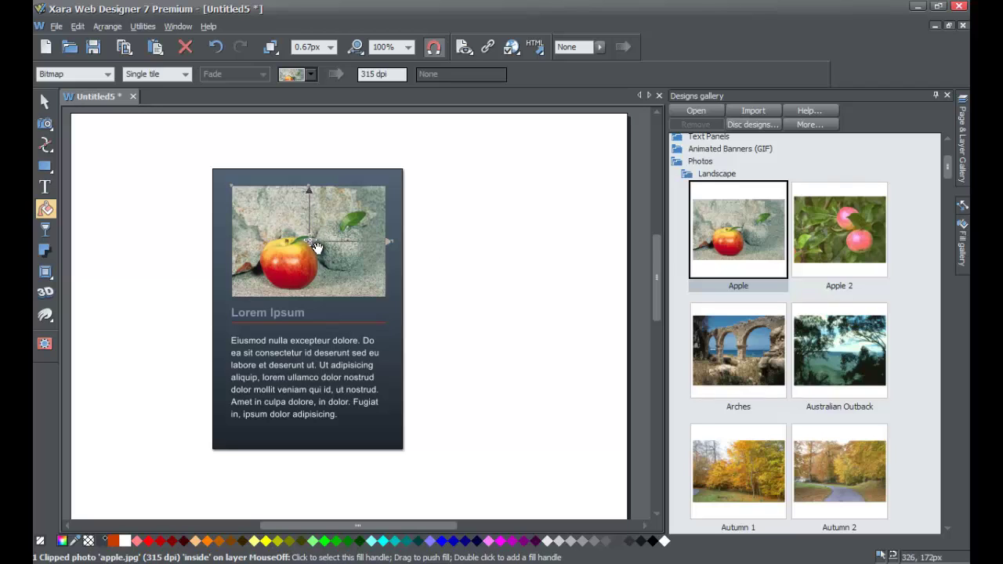
pyautogui.moveTo(316, 249)
pyautogui.mouseDown()
pyautogui.moveTo(336, 229)
pyautogui.moveTo(329, 258)
pyautogui.moveTo(318, 240)
pyautogui.moveTo(303, 278)
pyautogui.moveTo(319, 220)
pyautogui.moveTo(320, 268)
pyautogui.moveTo(316, 249)
pyautogui.mouseUp()
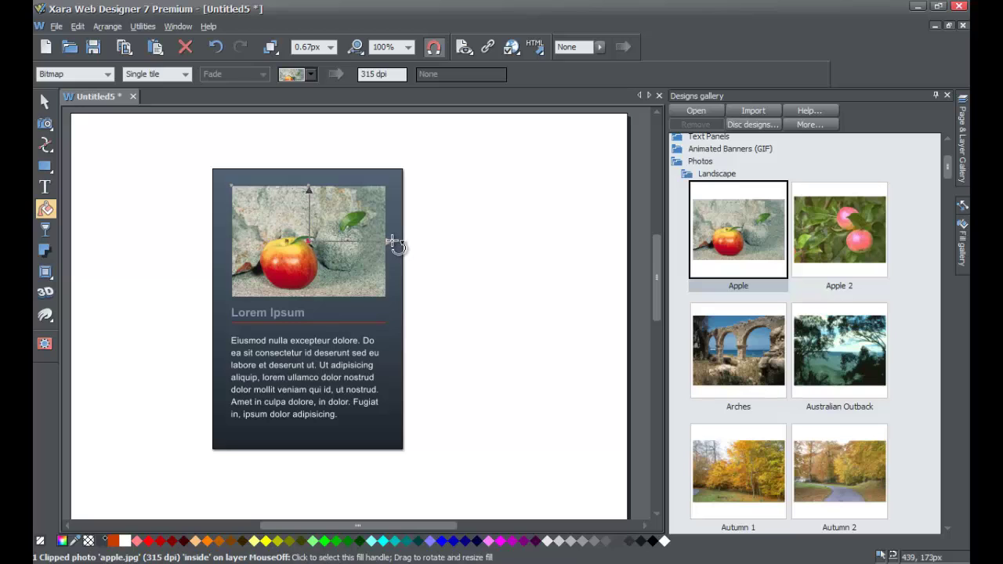
pyautogui.moveTo(396, 244); pyautogui.dragTo(465, 245)
pyautogui.moveTo(318, 250); pyautogui.dragTo(343, 207)
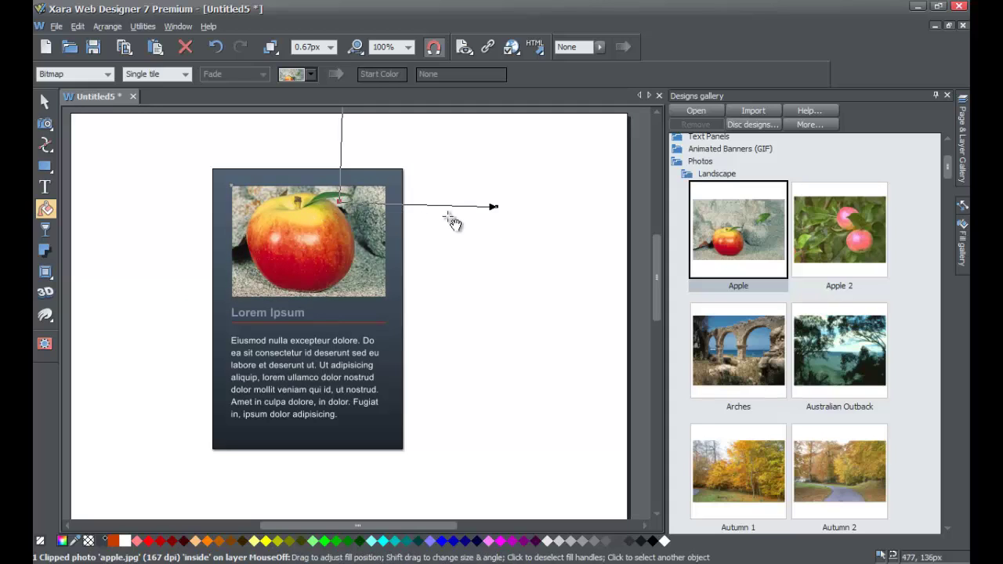
# Shrink the enlarged apple photo within its frame and shift it so the stone background shows again
pyautogui.moveTo(494, 207)
pyautogui.mouseDown()
pyautogui.moveTo(435, 207)
pyautogui.moveTo(484, 204)
pyautogui.mouseUp()
pyautogui.moveTo(342, 211); pyautogui.dragTo(342, 218)
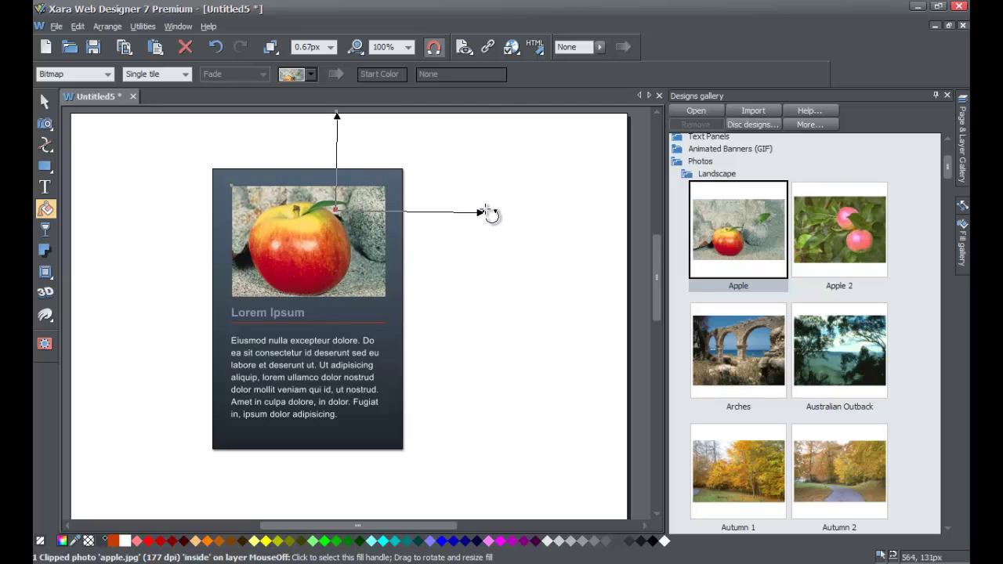
pyautogui.moveTo(484, 213); pyautogui.dragTo(430, 210)
pyautogui.moveTo(344, 217); pyautogui.dragTo(327, 250)
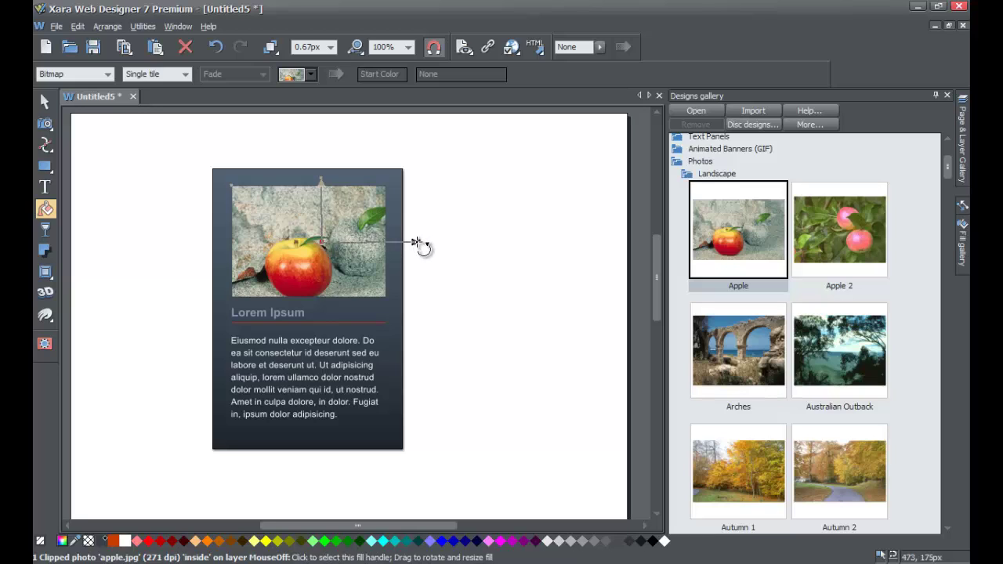
# Try rotating the apple photo inside the panel's frame, then straighten it at a smaller size
pyautogui.click(416, 242)
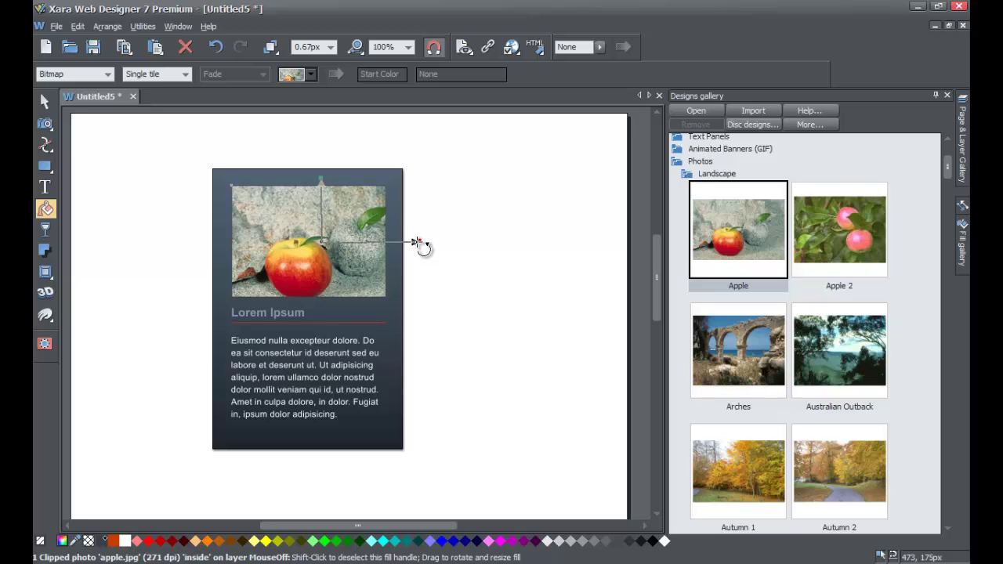
pyautogui.moveTo(418, 243); pyautogui.dragTo(357, 186)
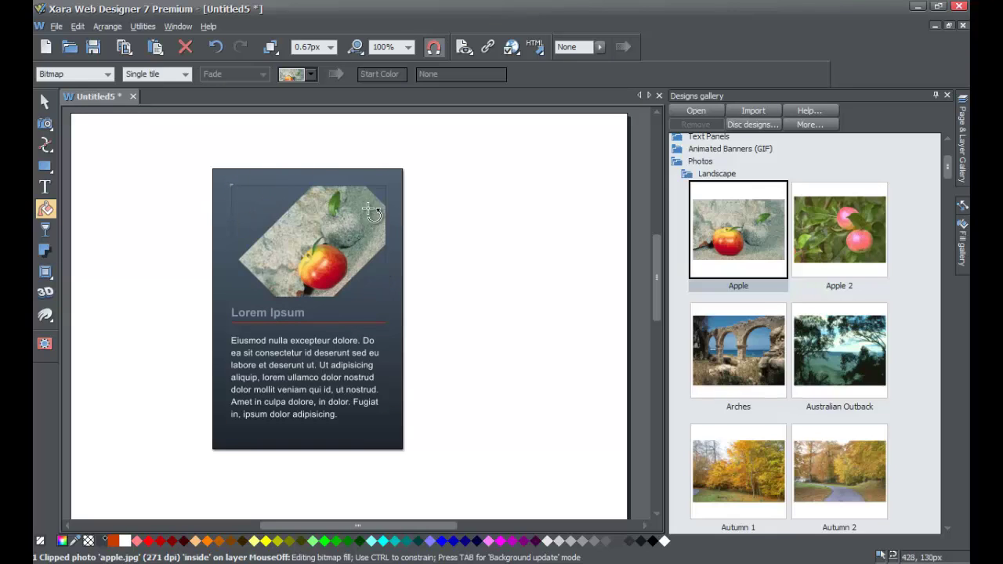
pyautogui.moveTo(368, 204); pyautogui.dragTo(392, 235)
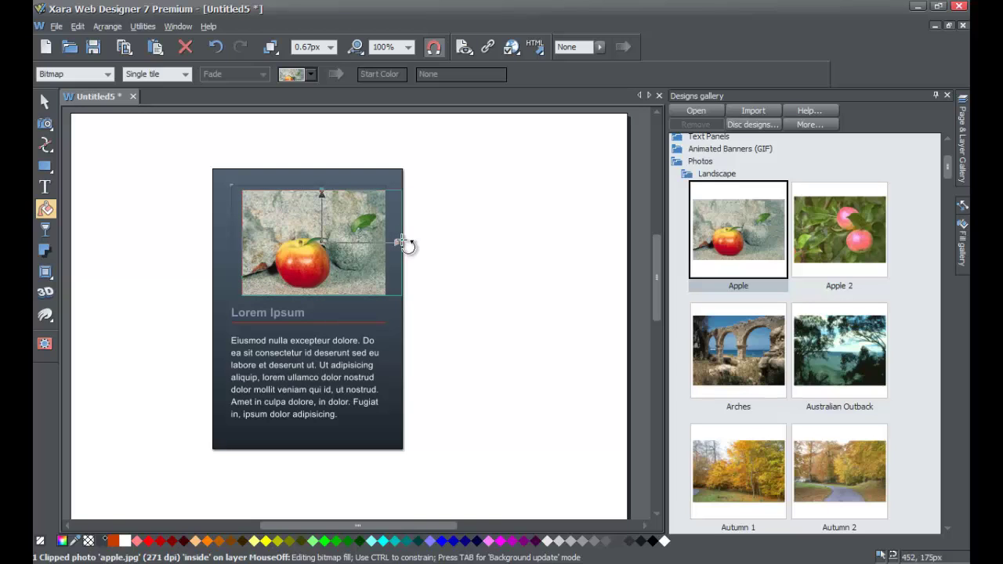
pyautogui.moveTo(406, 245); pyautogui.dragTo(407, 246)
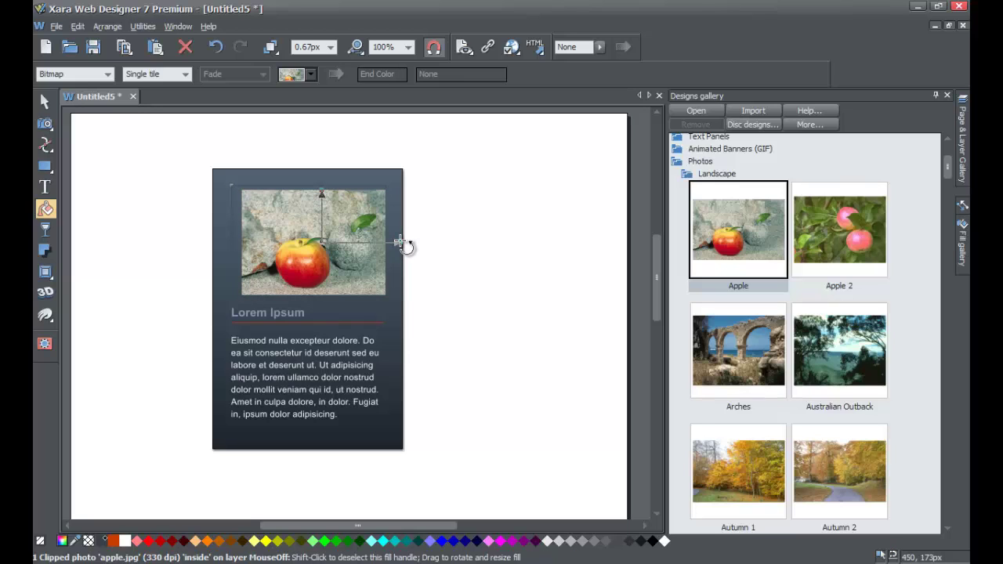
# Enlarge the apple photo inside the frame again and centre the red apple
pyautogui.moveTo(406, 246); pyautogui.dragTo(464, 249)
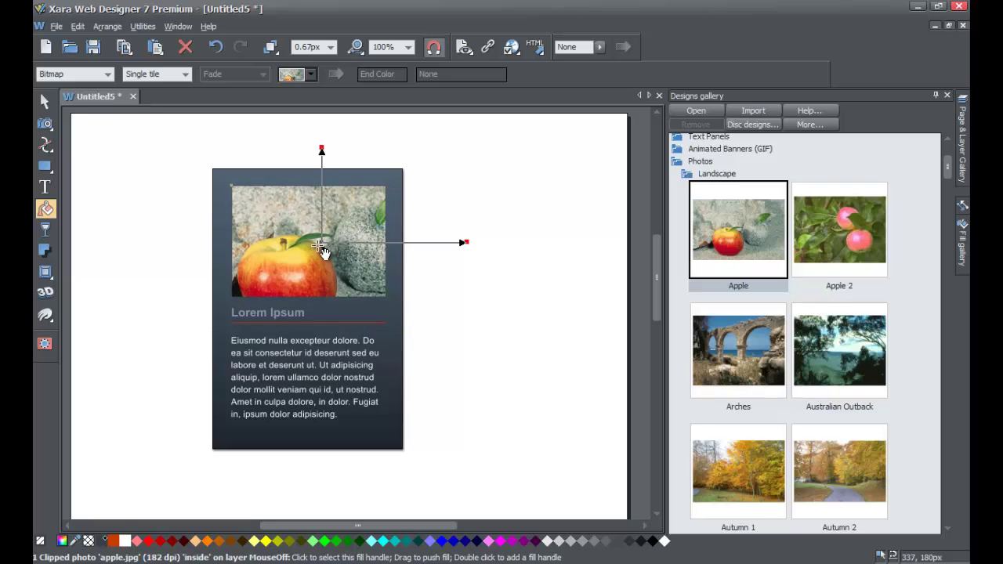
pyautogui.moveTo(320, 246); pyautogui.dragTo(339, 206)
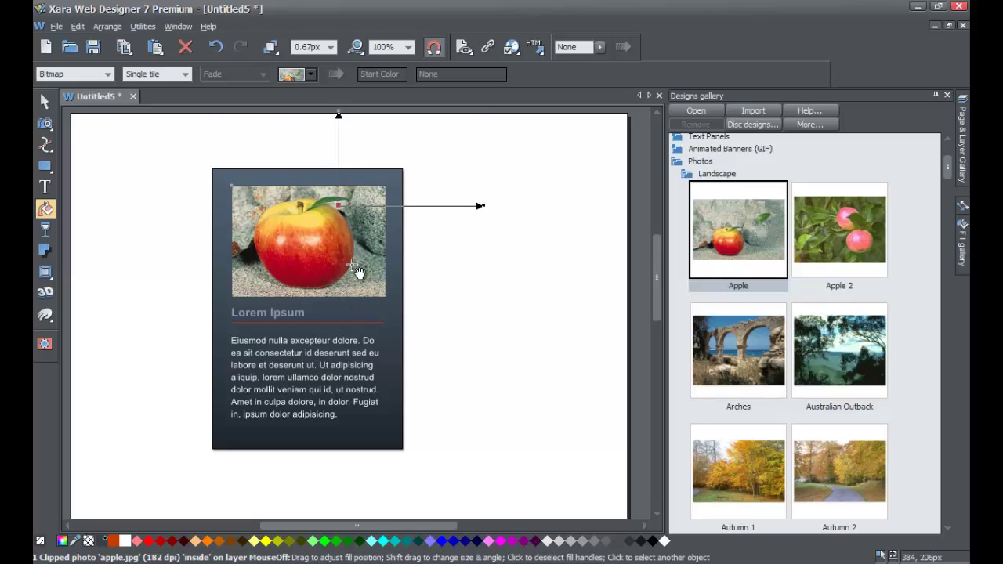
# Swap the panel's picture for the Apple 2 photo, then delete the whole text panel from the page
pyautogui.moveTo(831, 248); pyautogui.dragTo(306, 242)
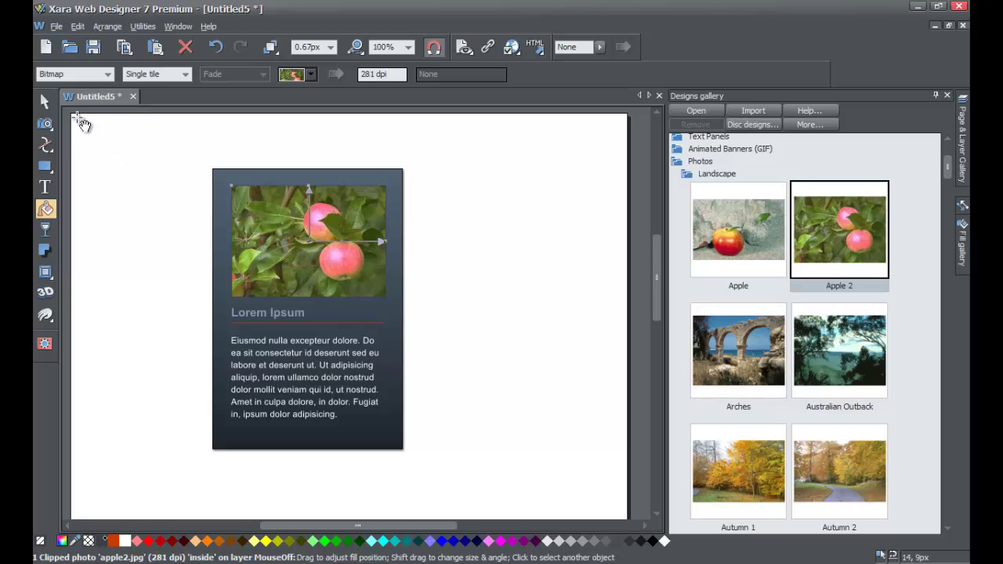
pyautogui.click(45, 104)
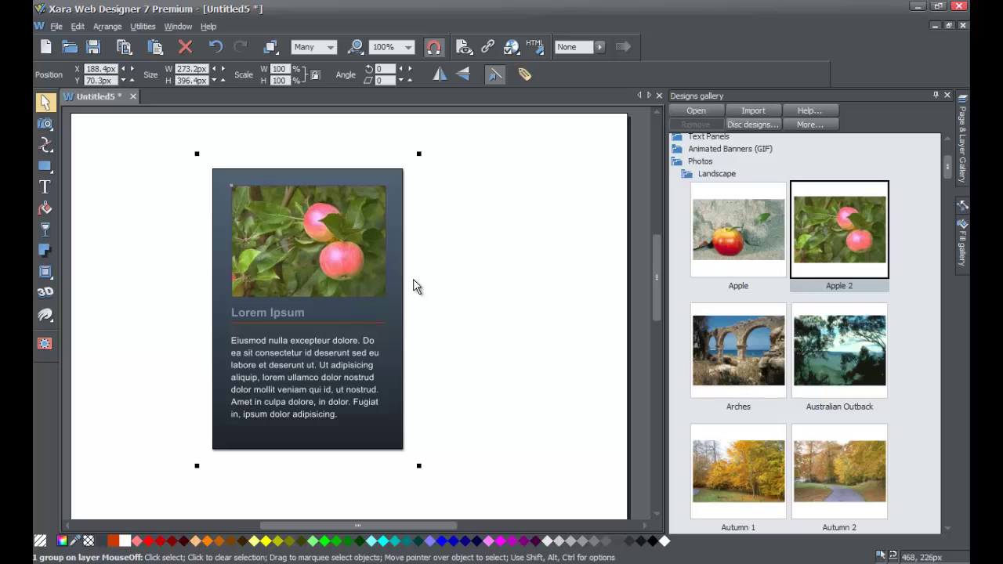
pyautogui.press('Delete')
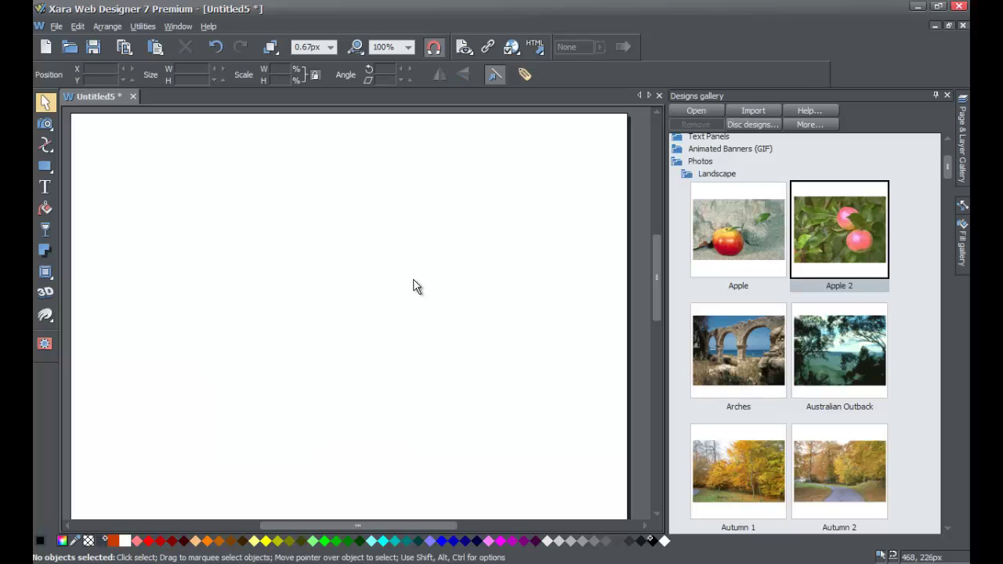
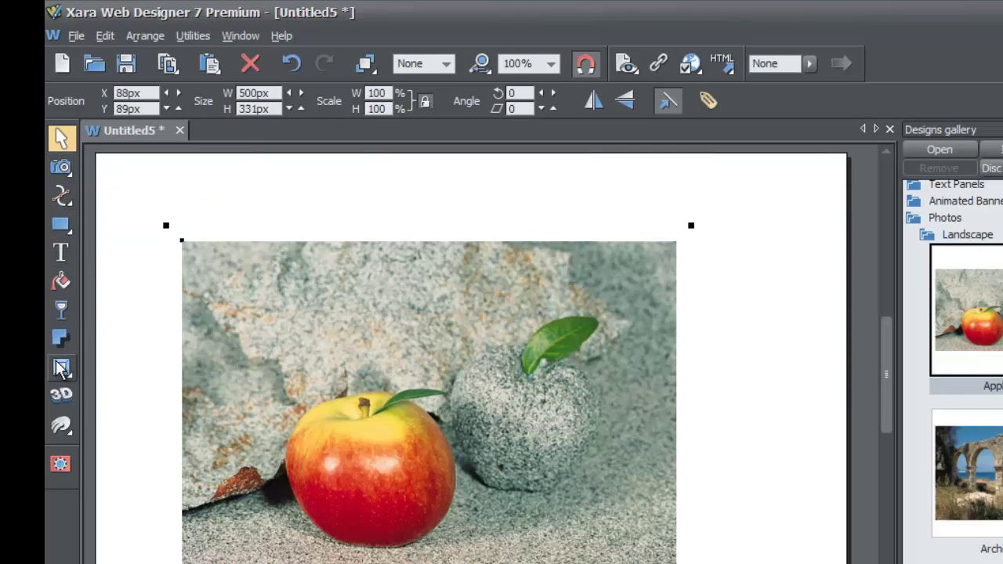
# Activate the Clip tool for the Apple photo and adjust the clip handles on its right and top edges
pyautogui.moveTo(63, 196)
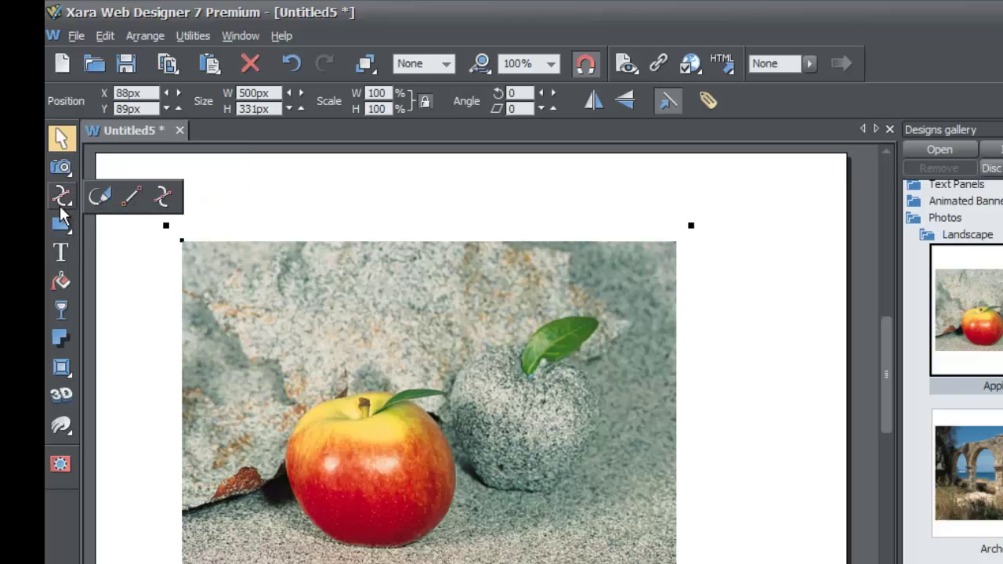
pyautogui.moveTo(67, 235)
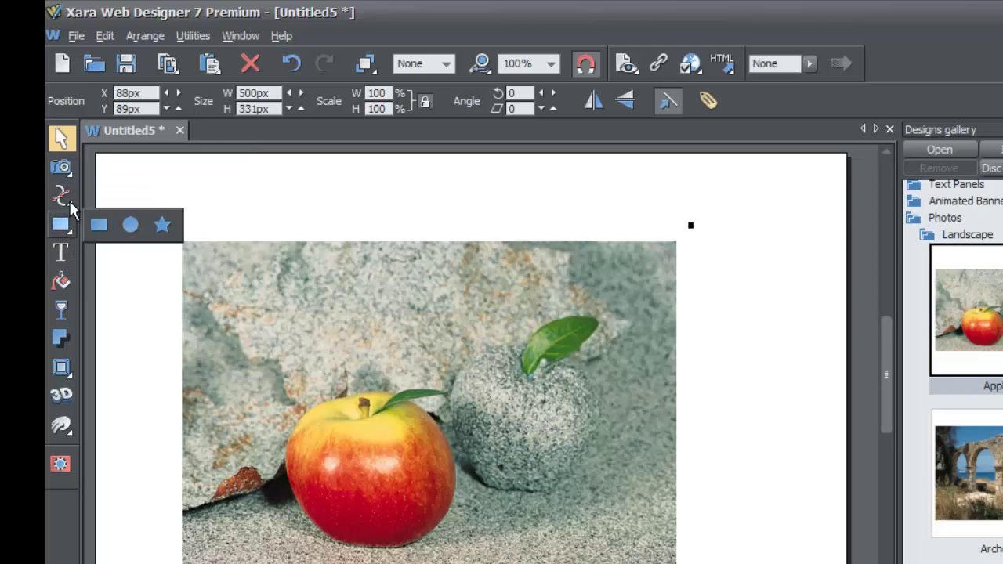
pyautogui.moveTo(62, 169)
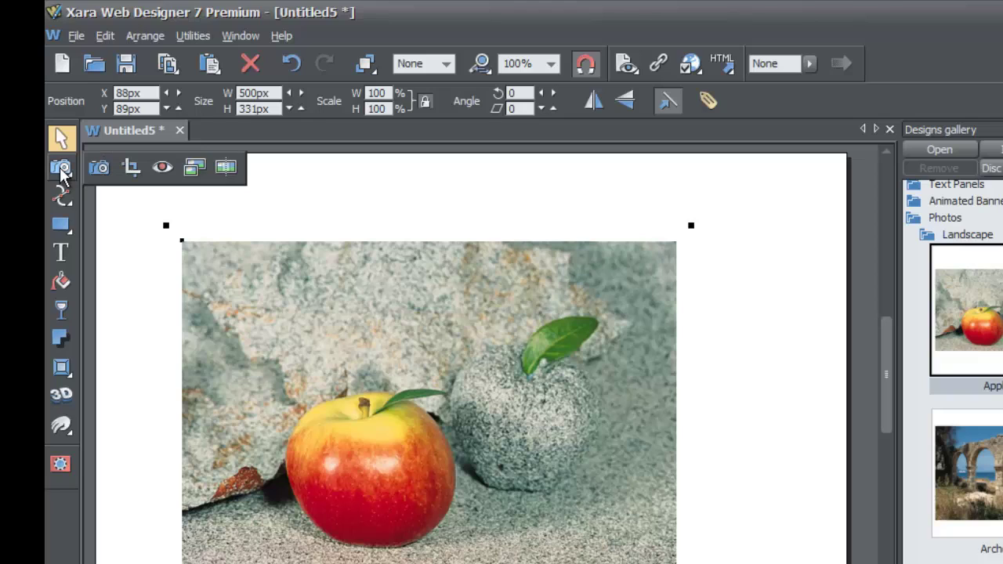
pyautogui.click(131, 170)
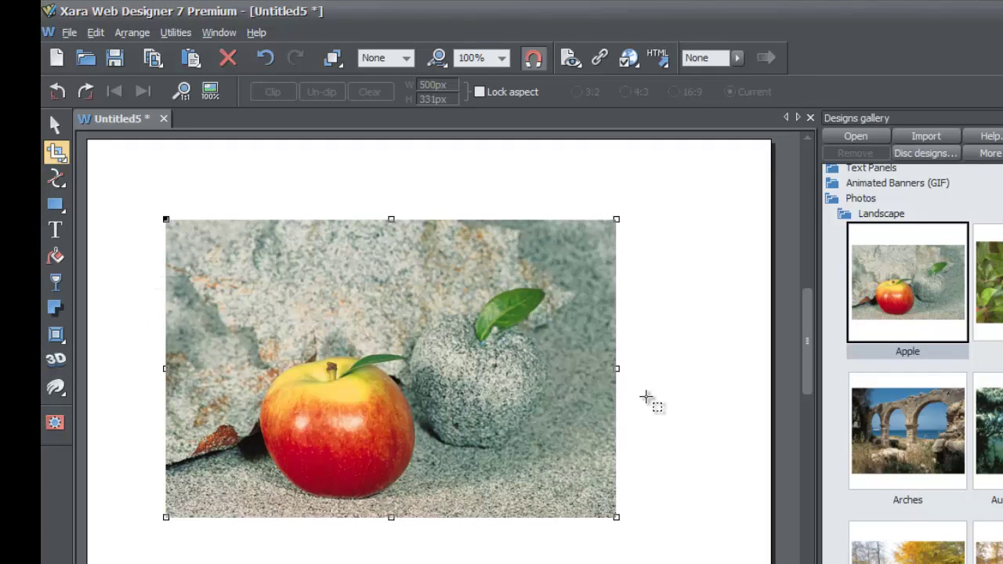
pyautogui.moveTo(618, 369)
pyautogui.mouseDown()
pyautogui.moveTo(489, 369)
pyautogui.moveTo(601, 369)
pyautogui.moveTo(461, 379)
pyautogui.moveTo(600, 381)
pyautogui.moveTo(453, 365)
pyautogui.moveTo(595, 376)
pyautogui.moveTo(451, 381)
pyautogui.moveTo(618, 376)
pyautogui.mouseUp()
pyautogui.moveTo(390, 217); pyautogui.dragTo(420, 165)
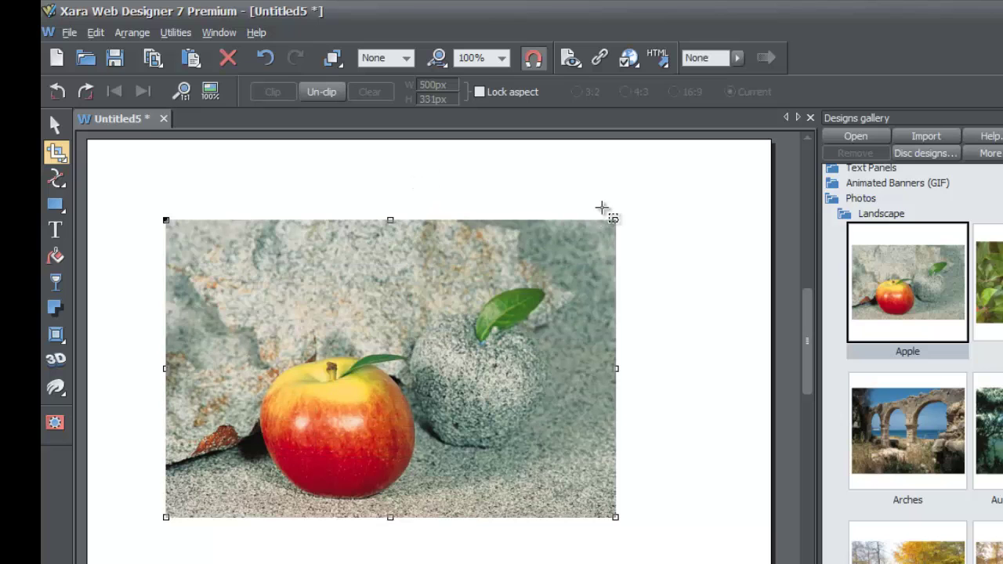
# Clip the Apple photo from its right edge to about 288 px wide, keeping the whole red apple in view
pyautogui.moveTo(615, 218)
pyautogui.mouseDown()
pyautogui.moveTo(497, 315)
pyautogui.moveTo(590, 262)
pyautogui.moveTo(509, 303)
pyautogui.moveTo(496, 321)
pyautogui.moveTo(561, 267)
pyautogui.moveTo(484, 332)
pyautogui.moveTo(637, 217)
pyautogui.moveTo(510, 332)
pyautogui.moveTo(621, 212)
pyautogui.moveTo(617, 219)
pyautogui.mouseUp()
pyautogui.moveTo(616, 518); pyautogui.dragTo(580, 517)
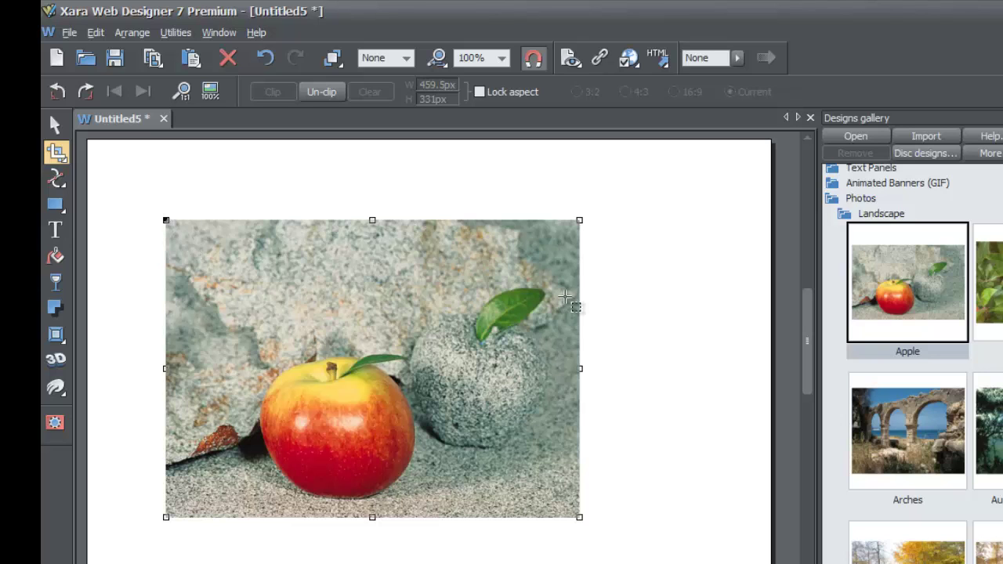
pyautogui.moveTo(582, 370); pyautogui.dragTo(415, 408)
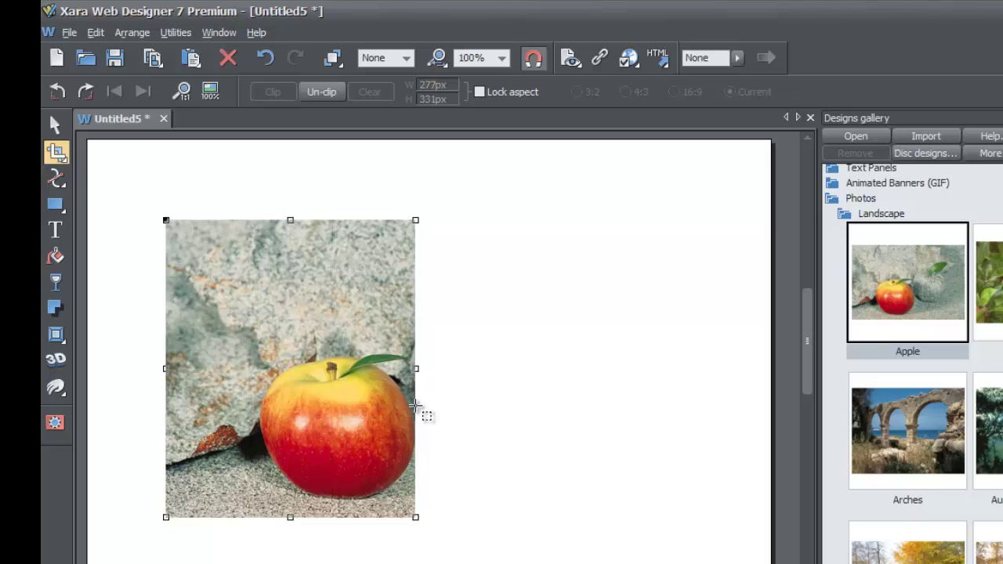
pyautogui.moveTo(415, 370); pyautogui.dragTo(426, 368)
pyautogui.moveTo(293, 219); pyautogui.dragTo(314, 221)
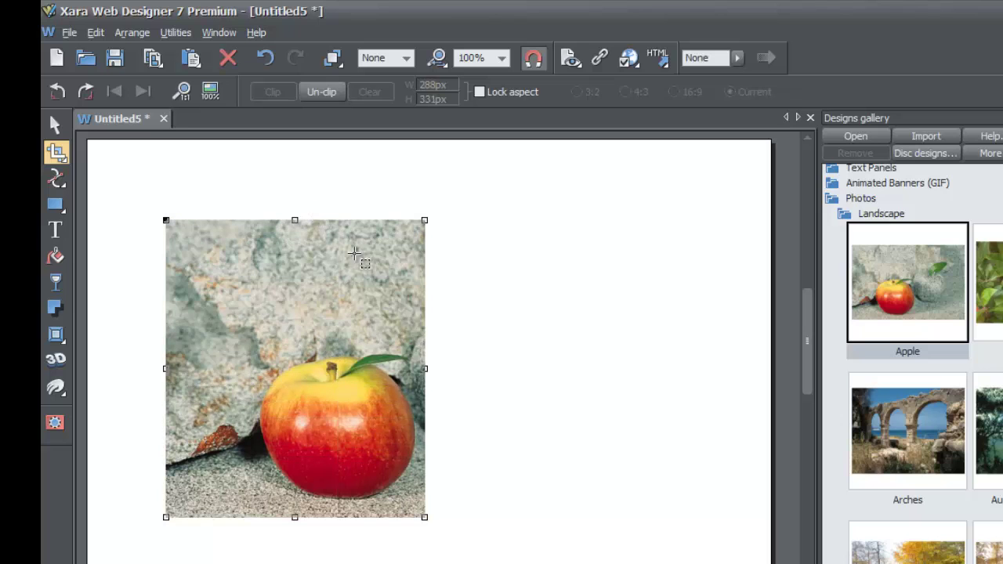
# Restore the photo's clipped right side, then clip all four sides around the stone apple to about 165 by 202 px
pyautogui.click(508, 379)
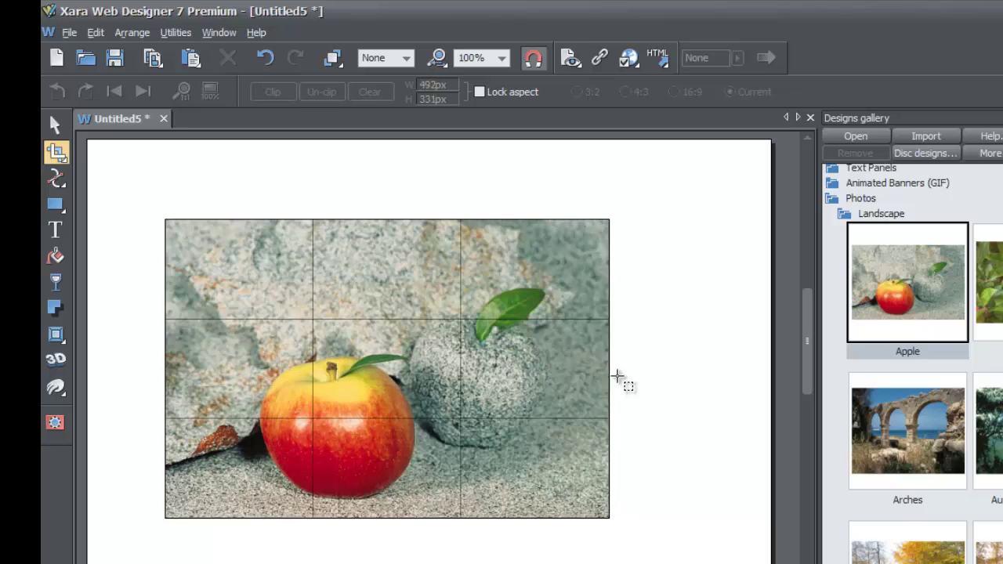
pyautogui.moveTo(161, 366); pyautogui.dragTo(408, 383)
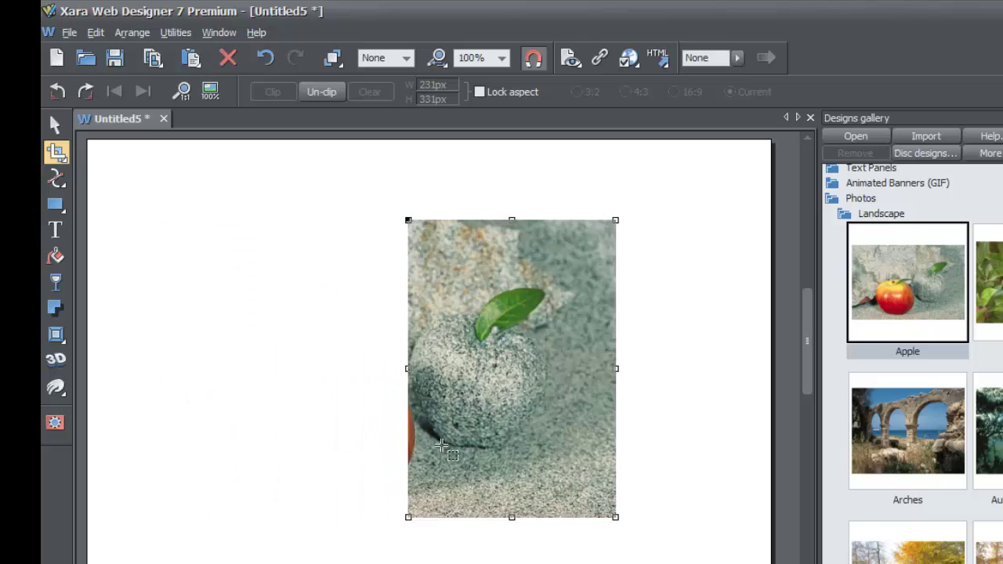
pyautogui.moveTo(509, 514); pyautogui.dragTo(507, 453)
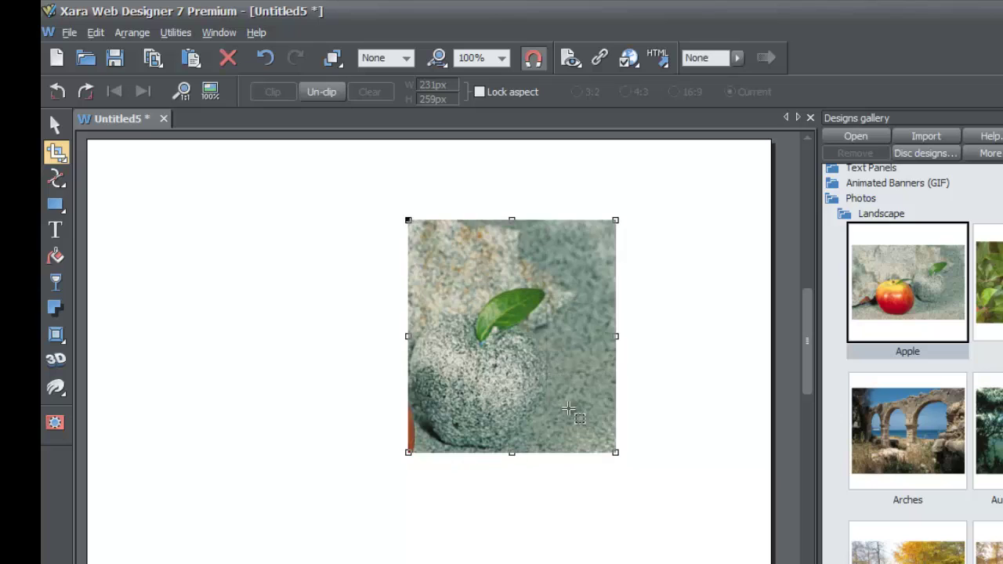
pyautogui.moveTo(617, 336); pyautogui.dragTo(557, 334)
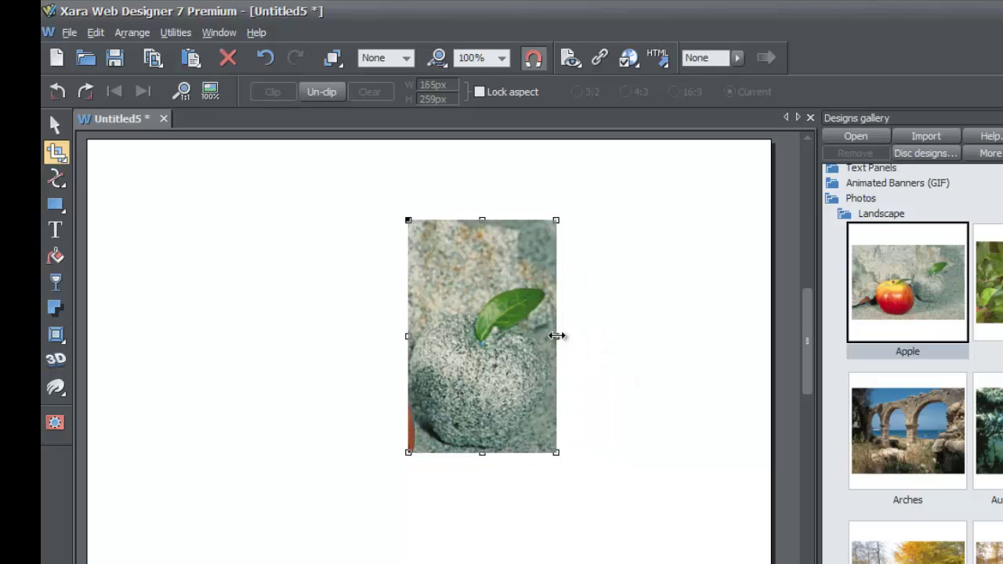
pyautogui.moveTo(481, 233); pyautogui.dragTo(482, 271)
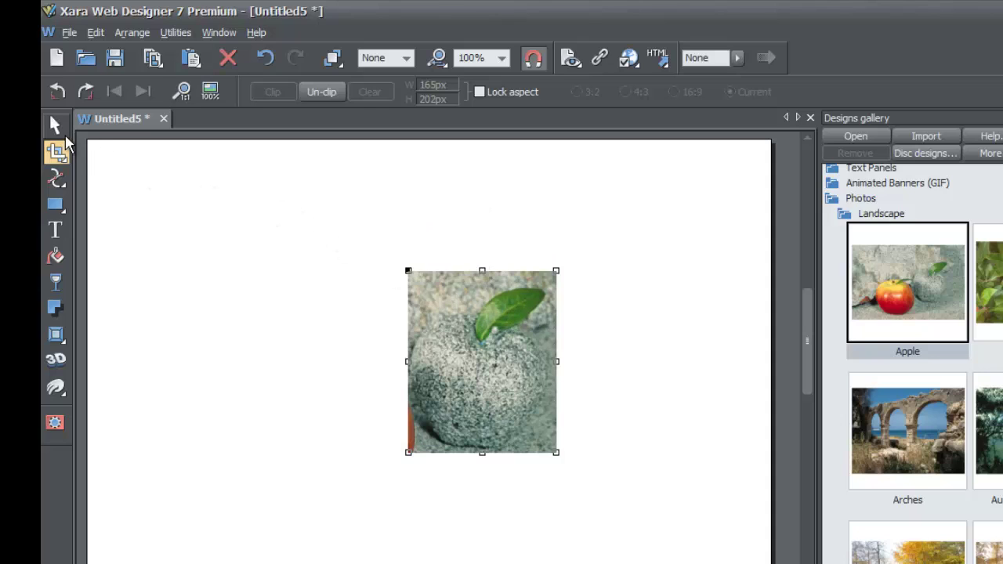
# Delete the clipped apple photo from the page and collapse the Photos folder in the Designs gallery
pyautogui.click(66, 132)
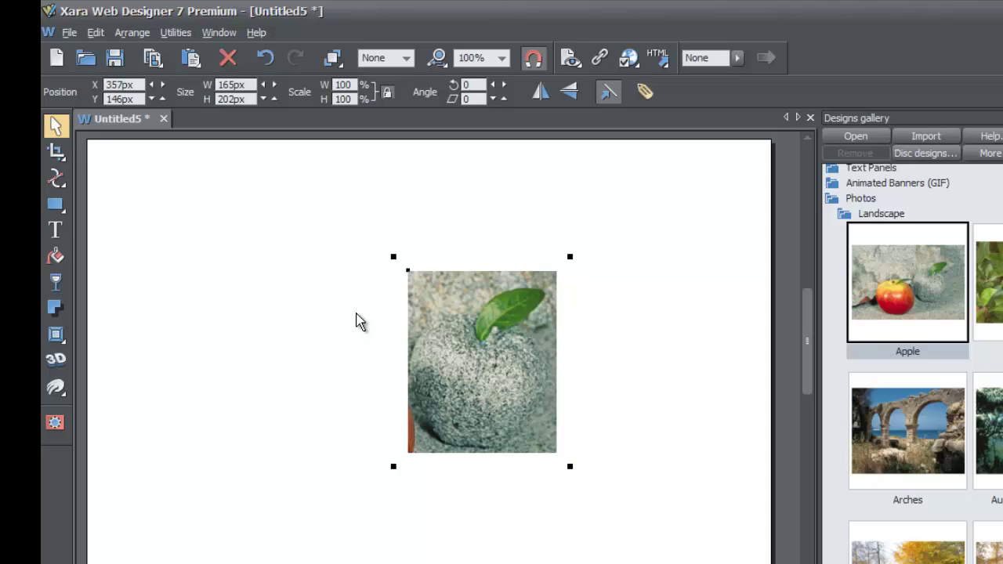
pyautogui.click(549, 347)
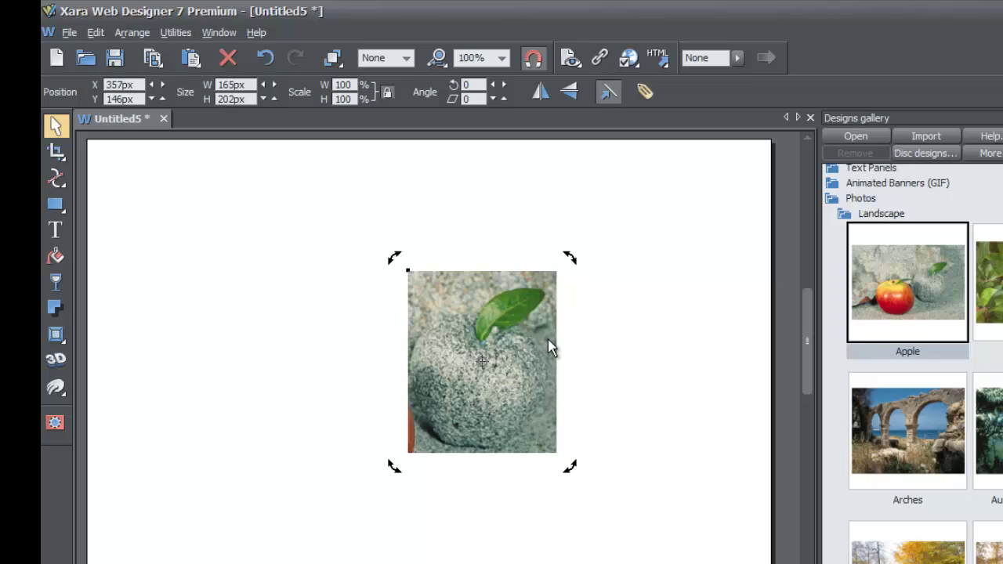
pyautogui.press('Delete')
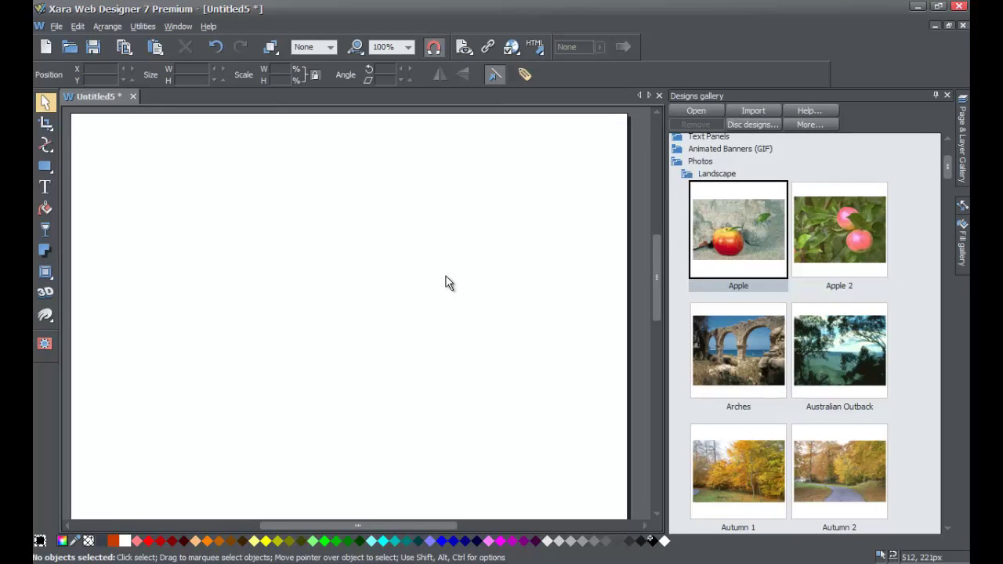
pyautogui.click(681, 168)
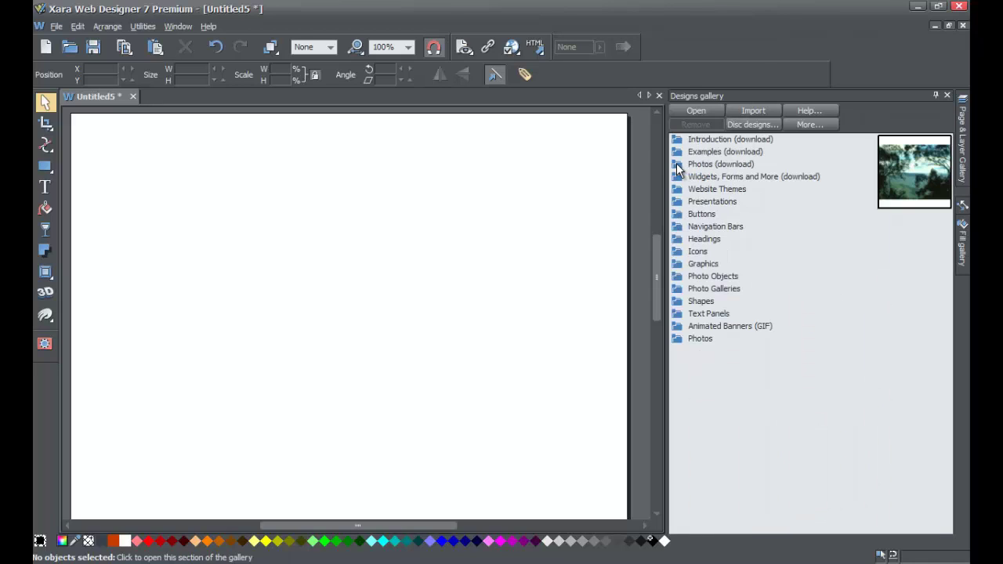